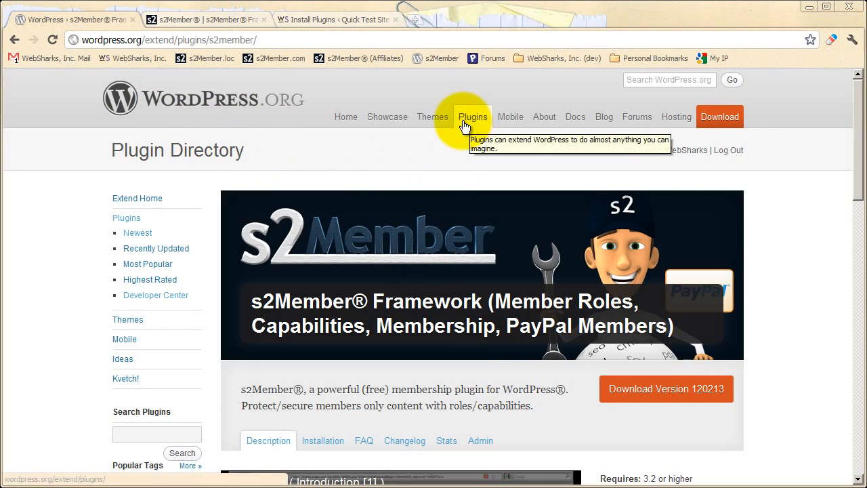
# Look over the s2Member Framework plugin page in the WordPress.org Plugin Directory, including its plugin search.
pyautogui.scroll(-2, 258, 189)
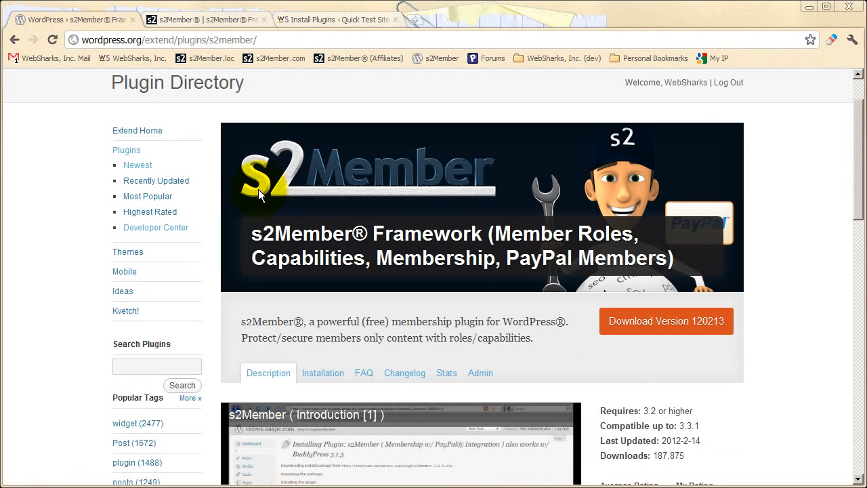
pyautogui.click(156, 299)
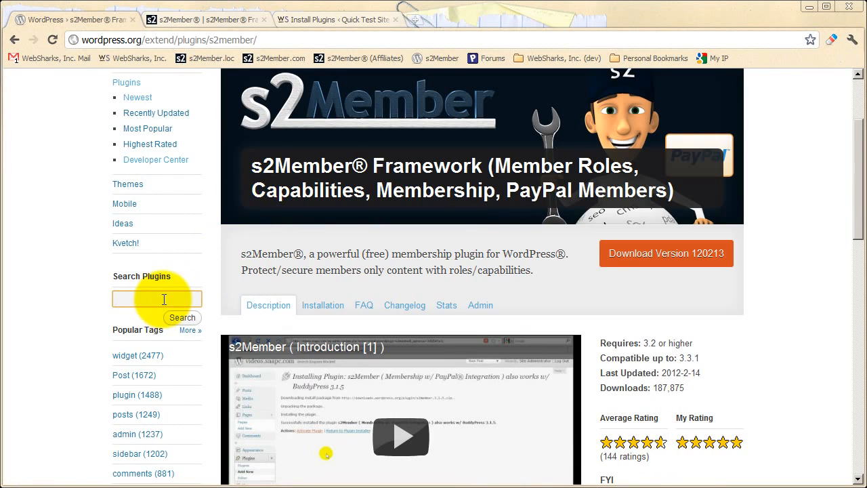
pyautogui.click(467, 285)
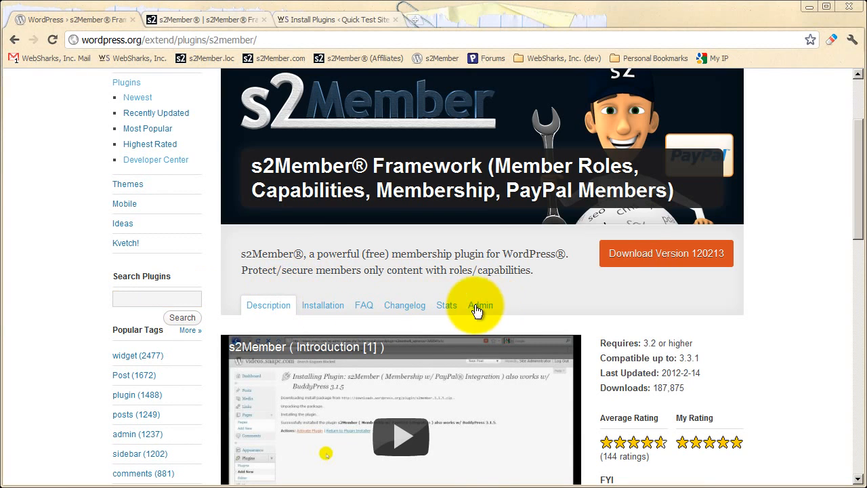
pyautogui.scroll(3, 327, 301)
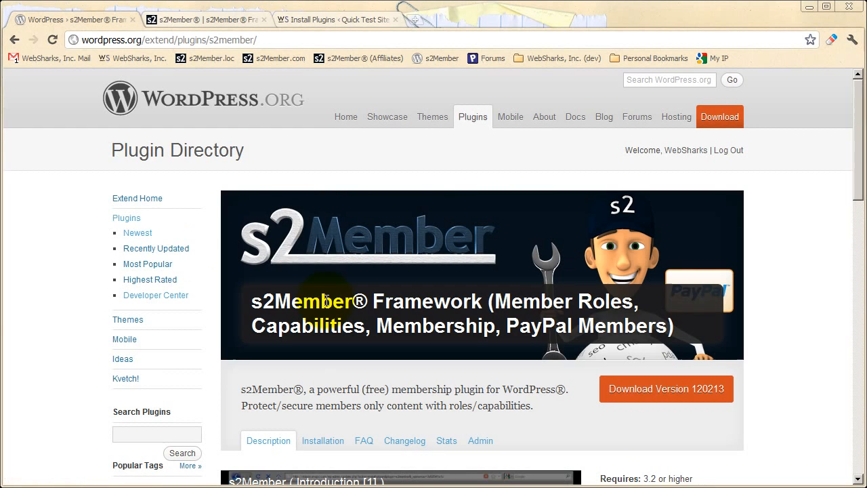
# Switch to the s2Member Framework page on s2member.com and review its download details and list of feature categories.
pyautogui.click(193, 19)
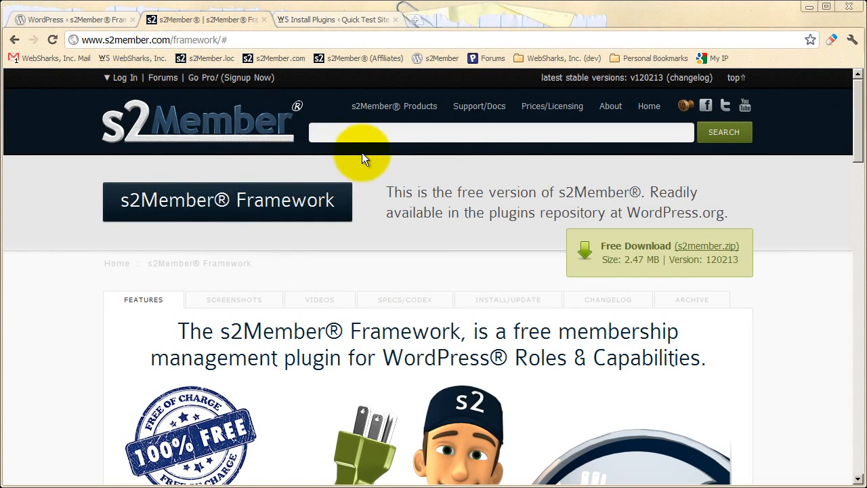
pyautogui.moveTo(393, 106)
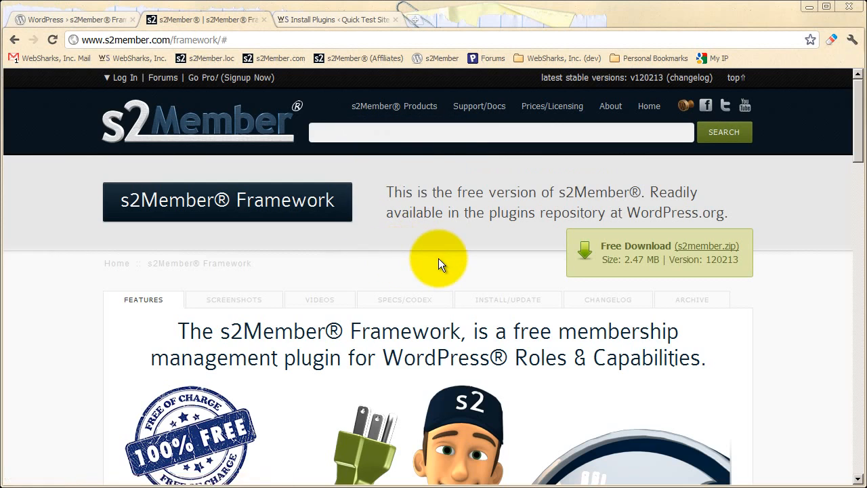
pyautogui.scroll(-1, 438, 258)
pyautogui.scroll(-1, 438, 258)
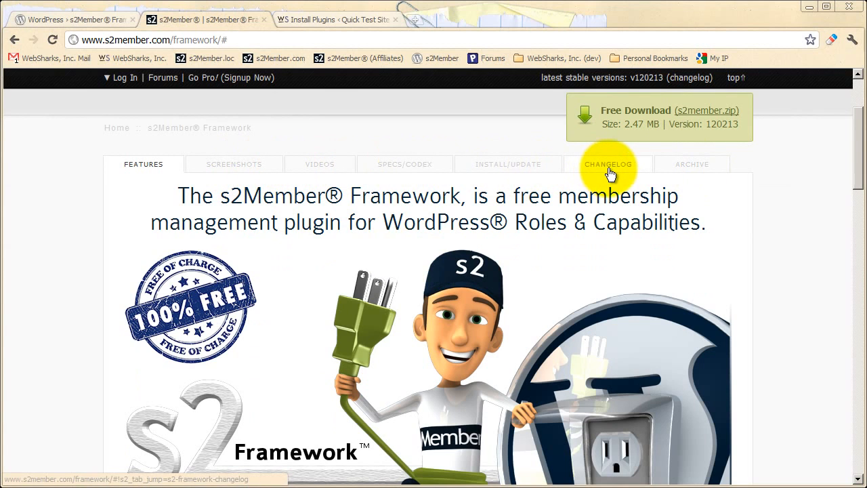
pyautogui.scroll(2, 385, 214)
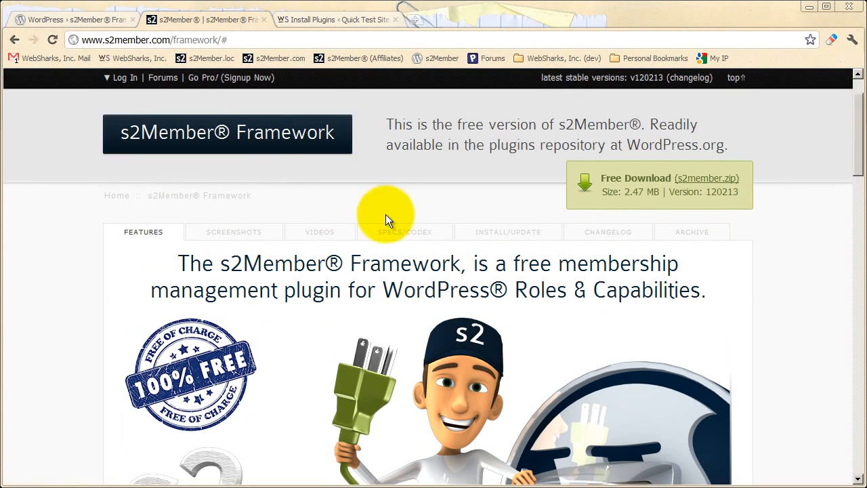
pyautogui.scroll(-6, 381, 210)
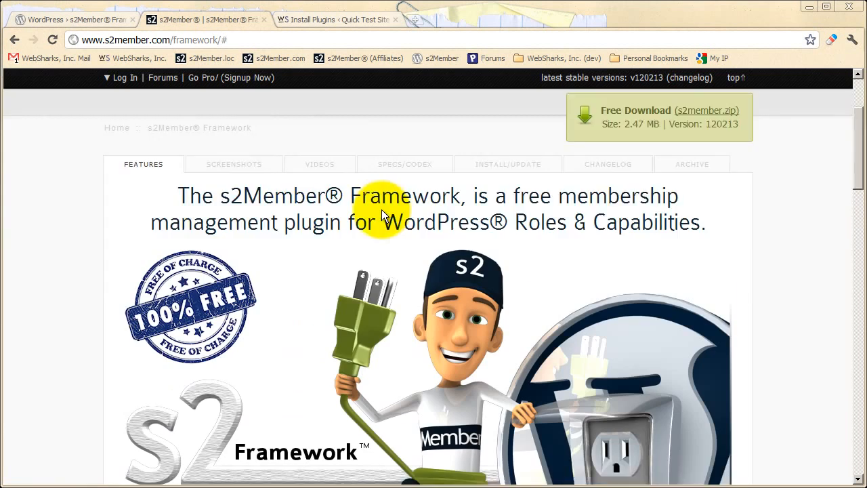
pyautogui.scroll(-4, 380, 212)
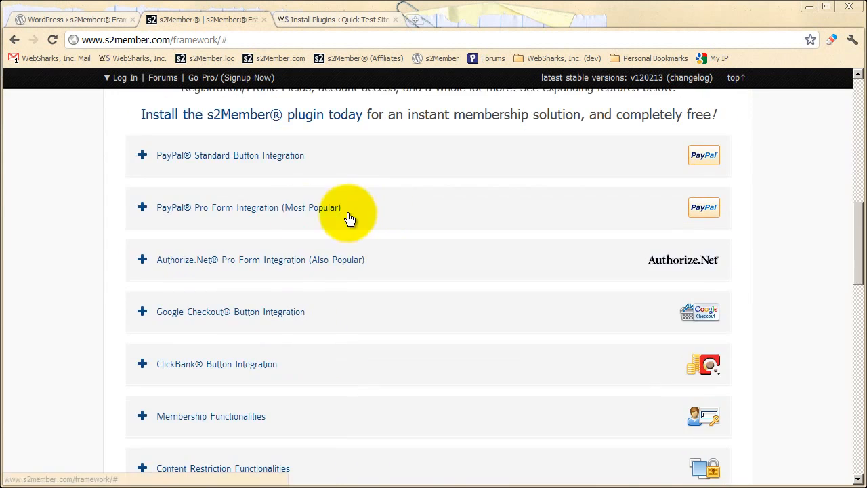
pyautogui.scroll(-1, 245, 227)
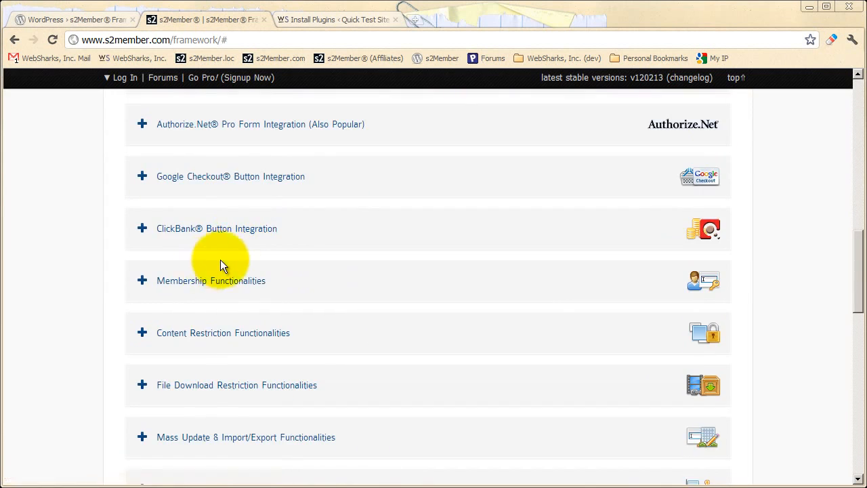
# Expand Content Restriction Functionalities to review the Free versus Pro comparison, then collapse it.
pyautogui.scroll(-1, 223, 265)
pyautogui.click(263, 266)
pyautogui.scroll(-2, 333, 257)
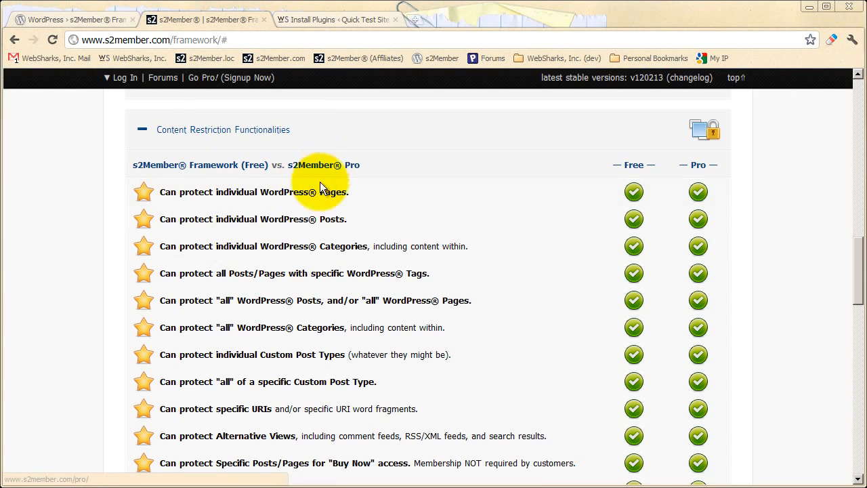
pyautogui.scroll(1, 280, 240)
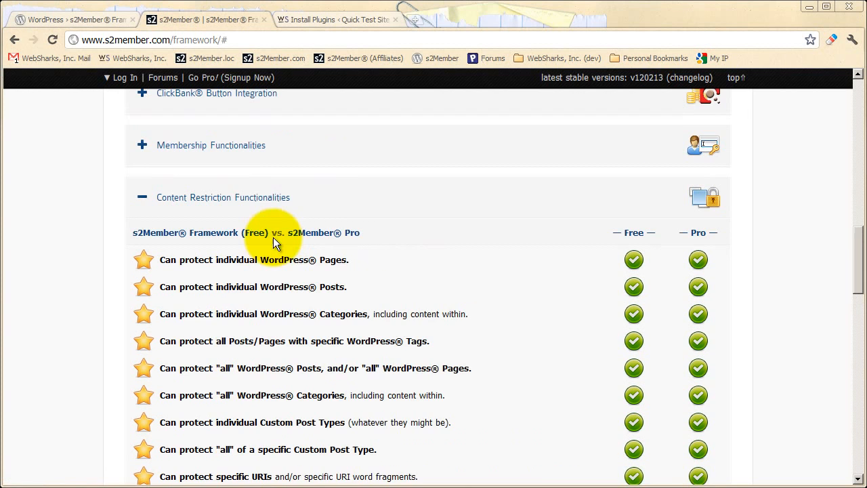
pyautogui.click(248, 196)
pyautogui.scroll(8, 439, 264)
pyautogui.scroll(5, 434, 260)
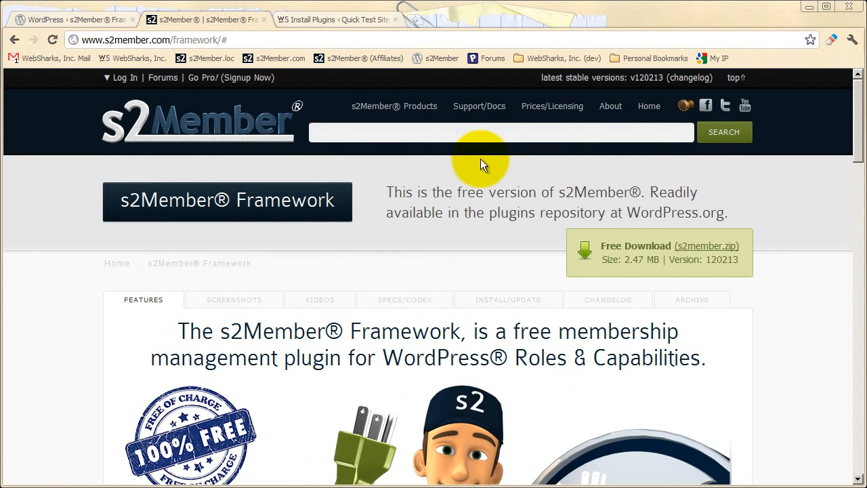
# Look over the s2Member site's Support/Docs resources, including the s2 Codex / Docs entries, and its s2Member Products heading.
pyautogui.moveTo(481, 110)
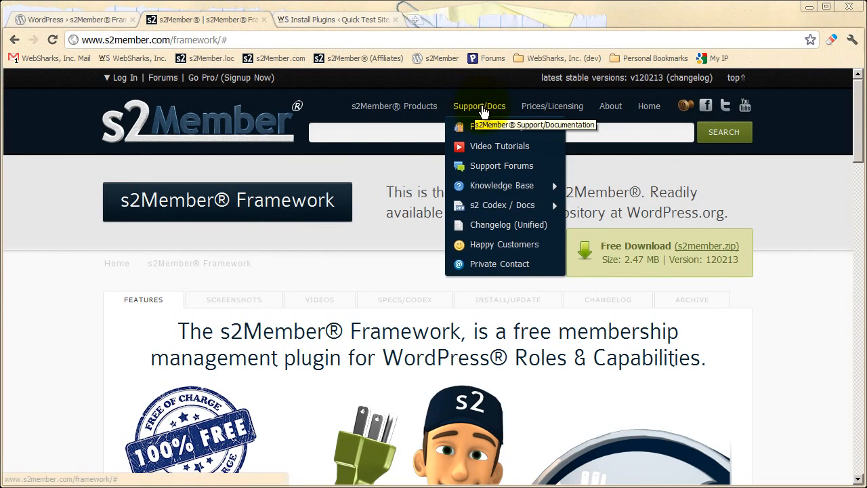
pyautogui.moveTo(485, 206)
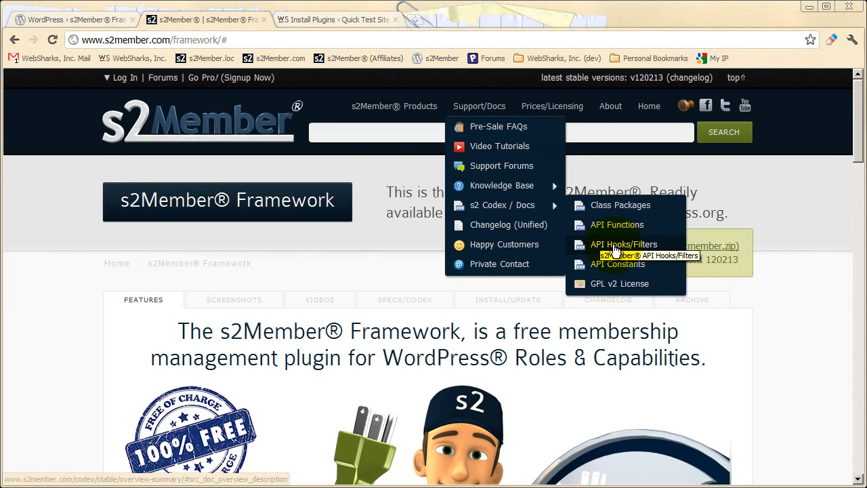
pyautogui.moveTo(548, 193)
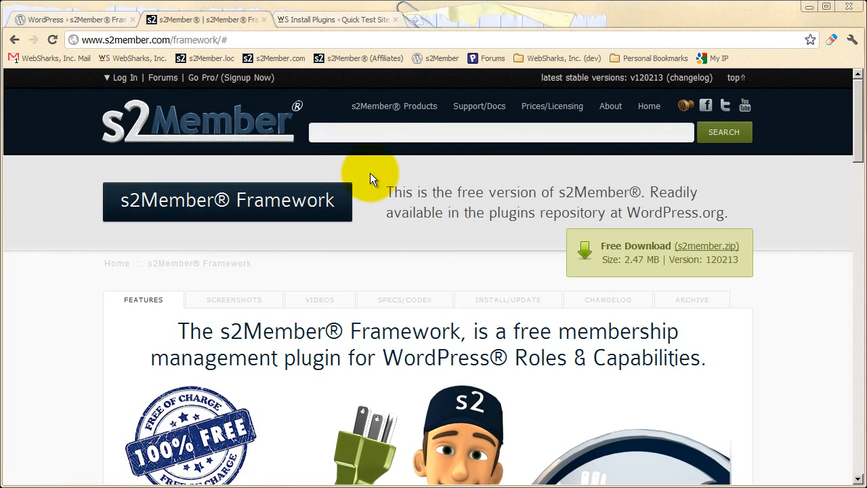
pyautogui.moveTo(400, 111)
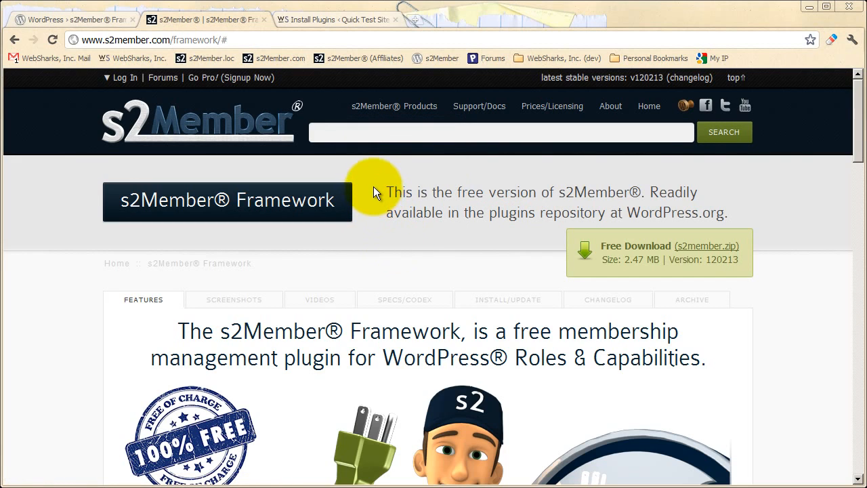
pyautogui.moveTo(375, 132)
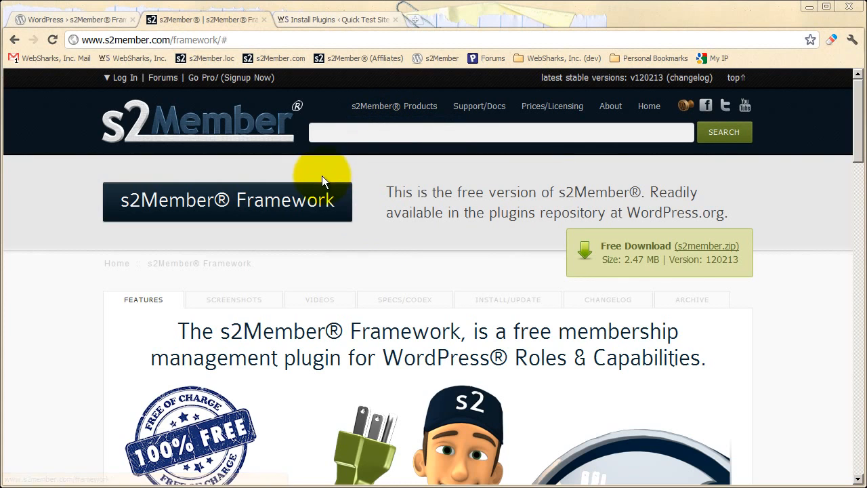
# In the WordPress site's plugin installer, search for "s2member" and install s2Member Framework, confirming the installation.
pyautogui.click(304, 17)
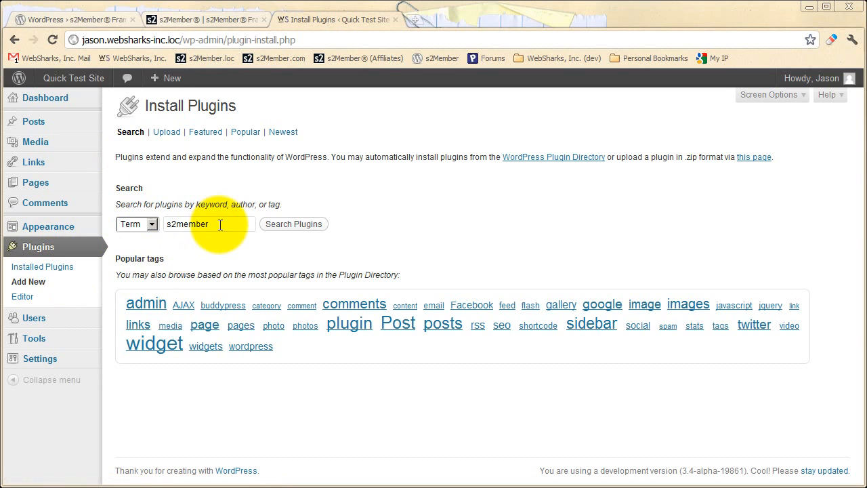
pyautogui.click(298, 226)
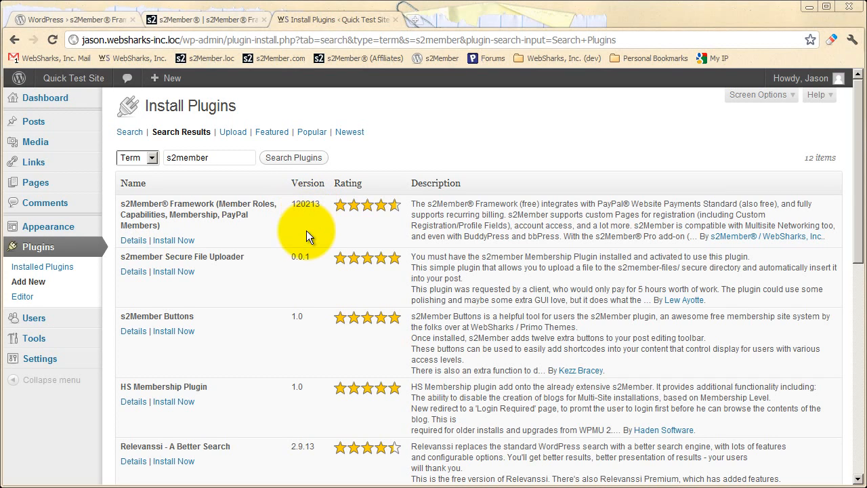
pyautogui.click(181, 239)
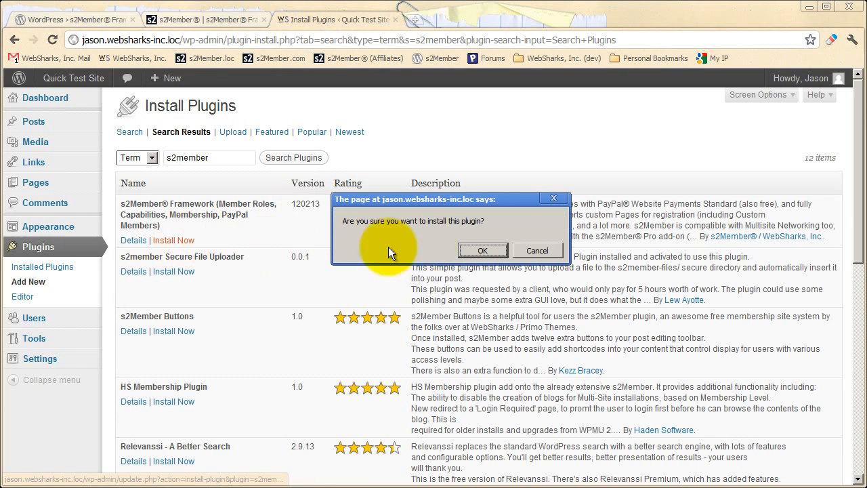
pyautogui.click(481, 250)
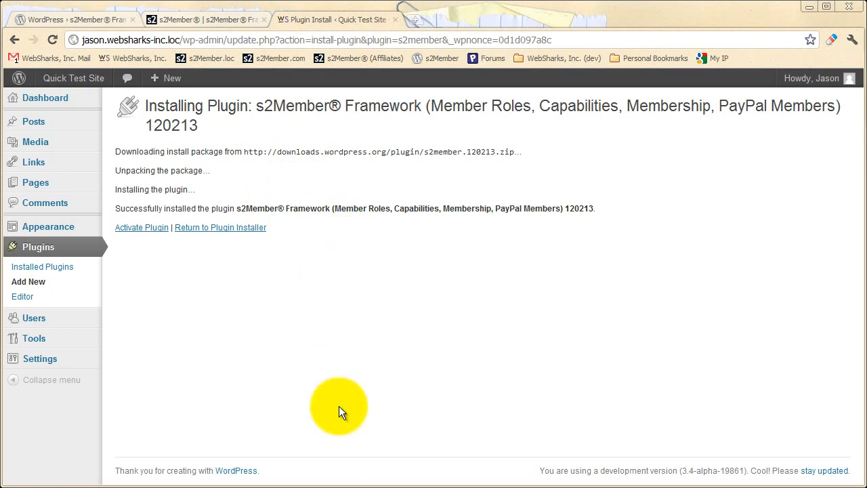
# Switch to the file explorer and browse from the WordPress root folder through wp-content into the plugins folder.
pyautogui.hotkey('alt', 'Tab')
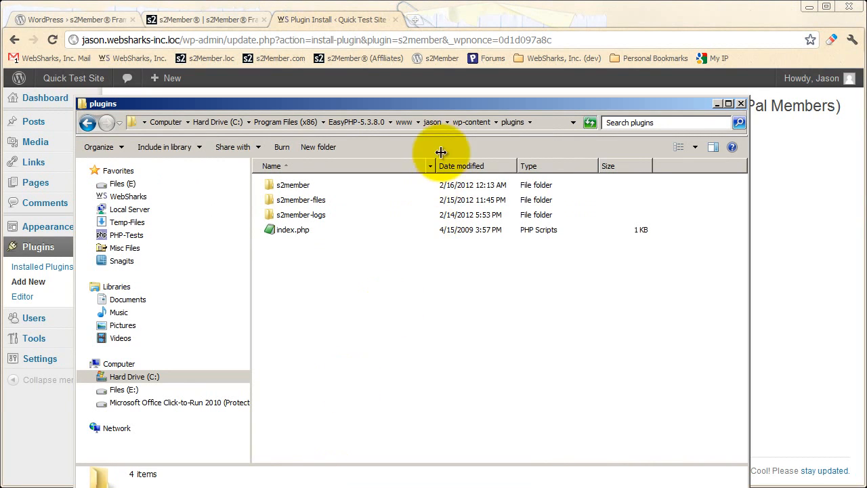
pyautogui.click(434, 124)
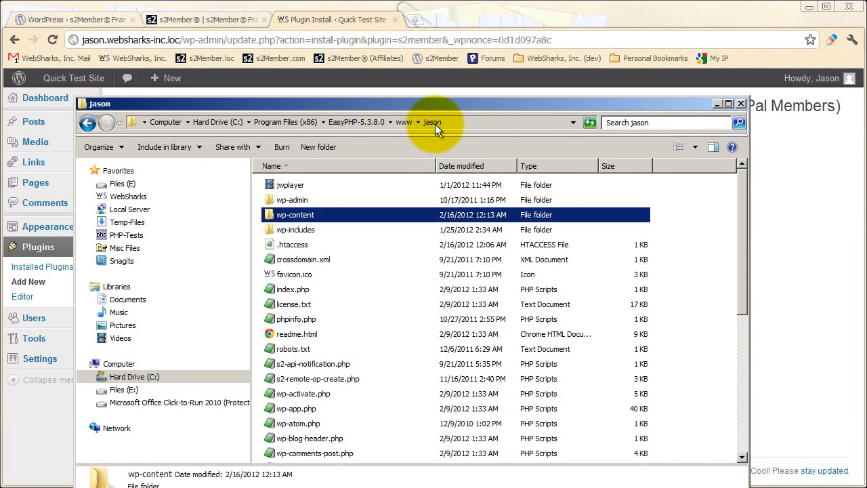
pyautogui.click(664, 285)
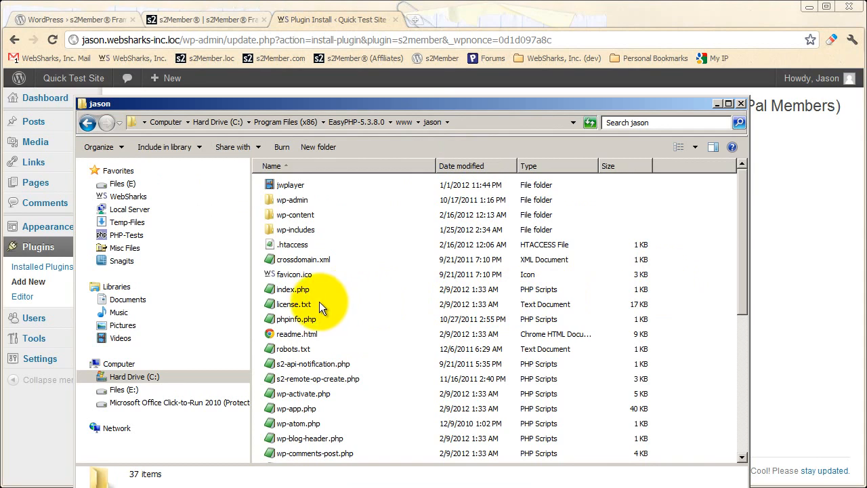
pyautogui.click(295, 217)
pyautogui.doubleClick(295, 217)
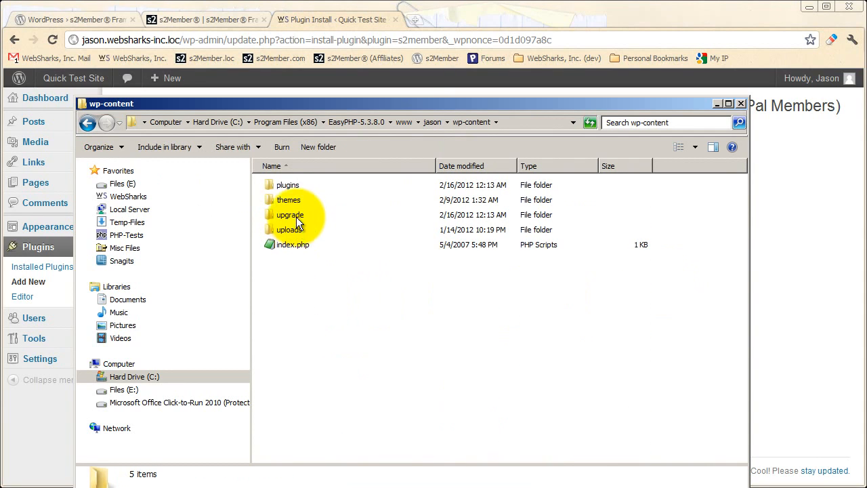
pyautogui.doubleClick(287, 186)
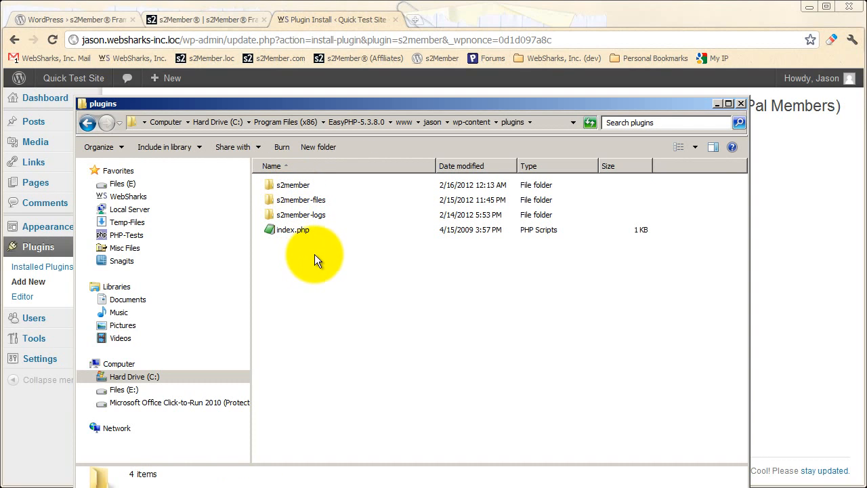
# Inspect the s2member, s2member-files and s2member-logs folders, and open s2member to view its contents.
pyautogui.click(301, 188)
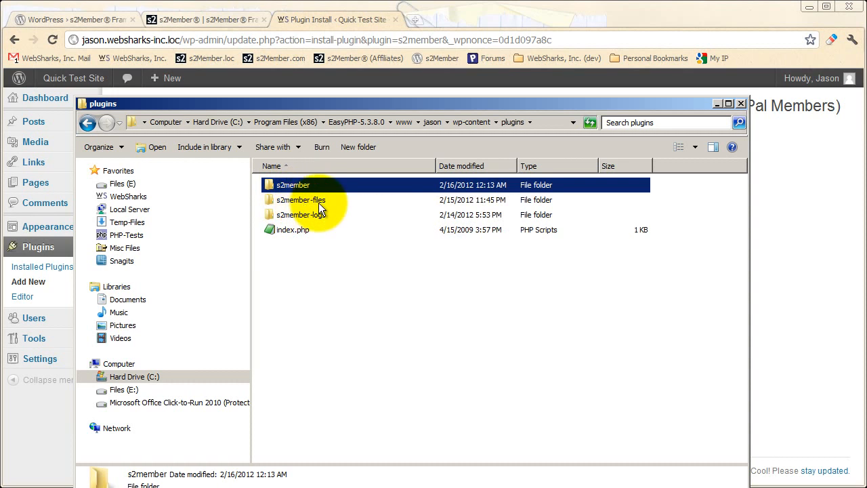
pyautogui.click(317, 203)
pyautogui.click(316, 216)
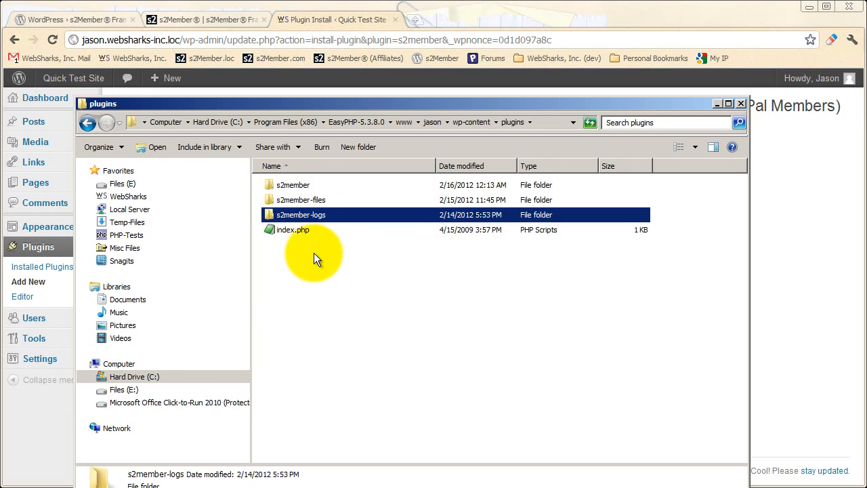
pyautogui.click(314, 254)
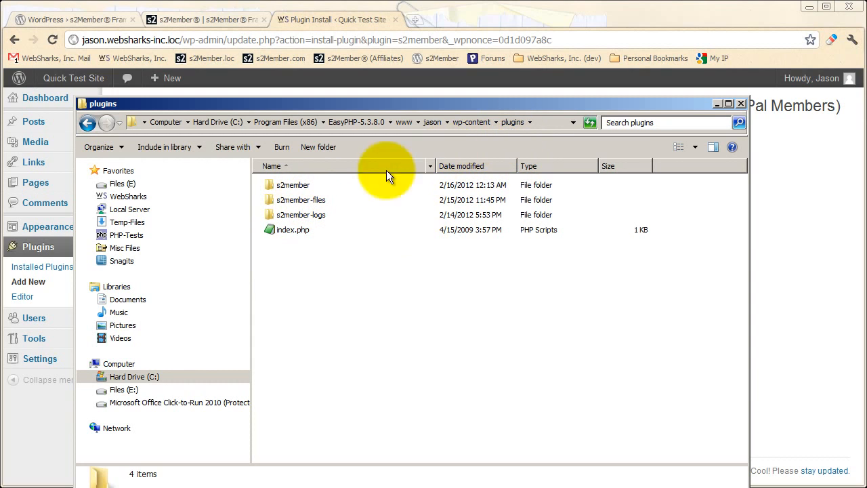
pyautogui.doubleClick(289, 187)
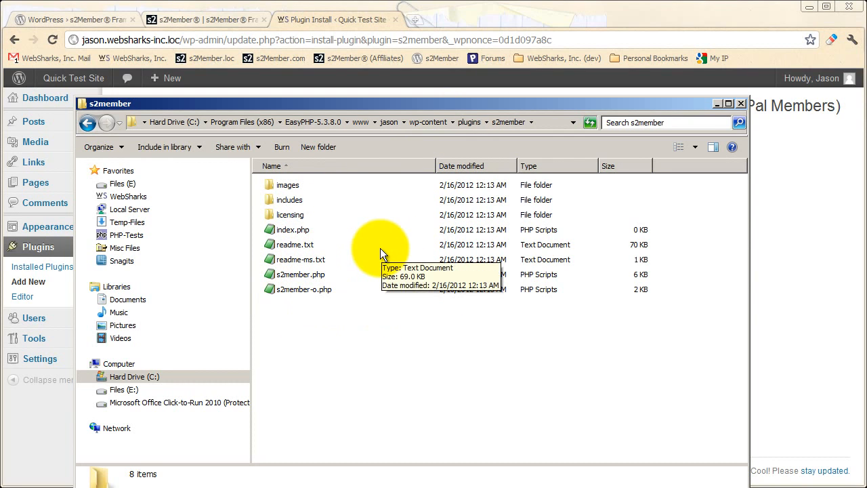
# Return to the browser and activate the newly installed s2Member Framework plugin.
pyautogui.hotkey('alt', 'Tab')
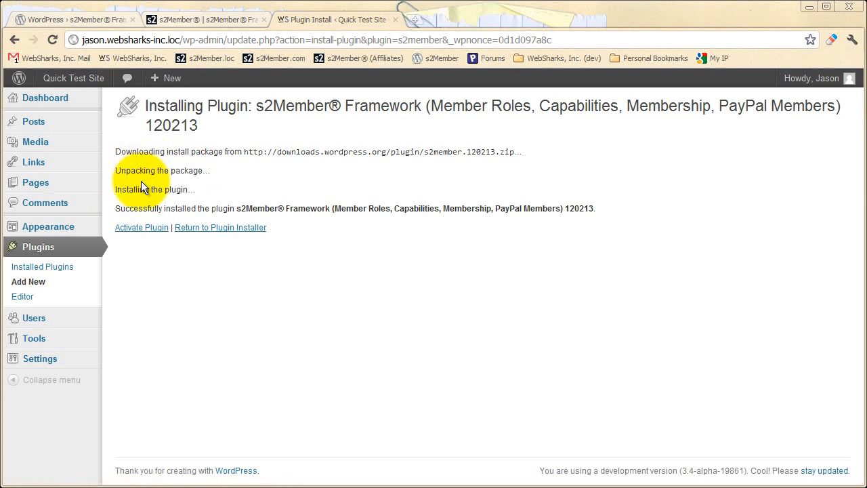
pyautogui.click(143, 229)
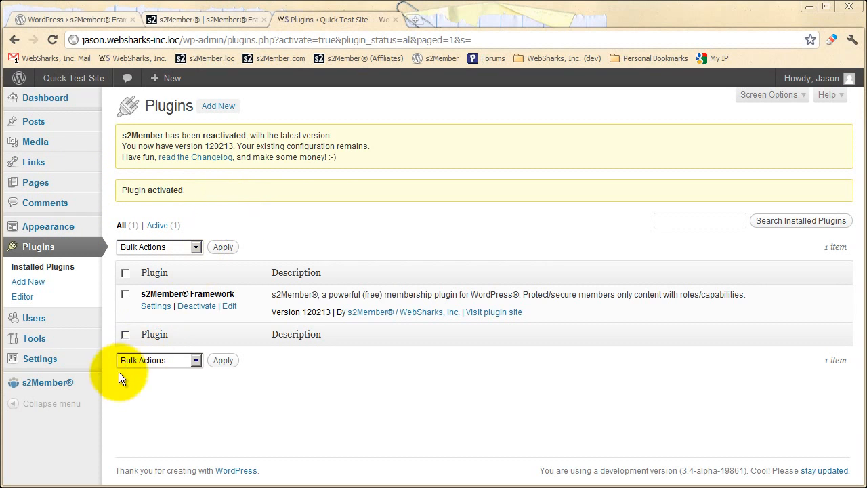
pyautogui.moveTo(42, 387)
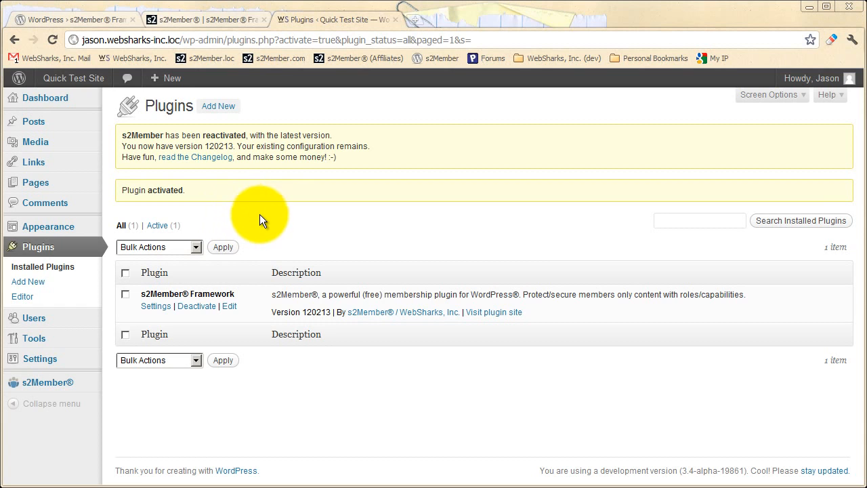
# Open s2Member's Quick-Start Guide and look through its list of topic sections.
pyautogui.moveTo(73, 391)
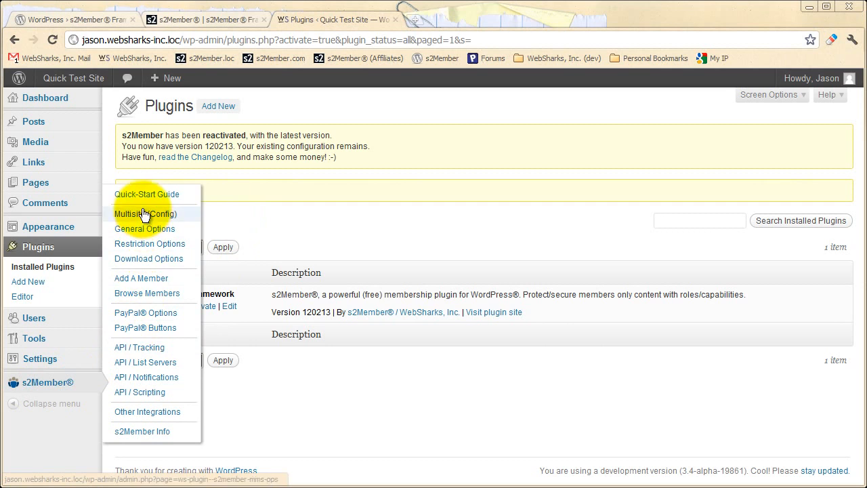
pyautogui.click(156, 198)
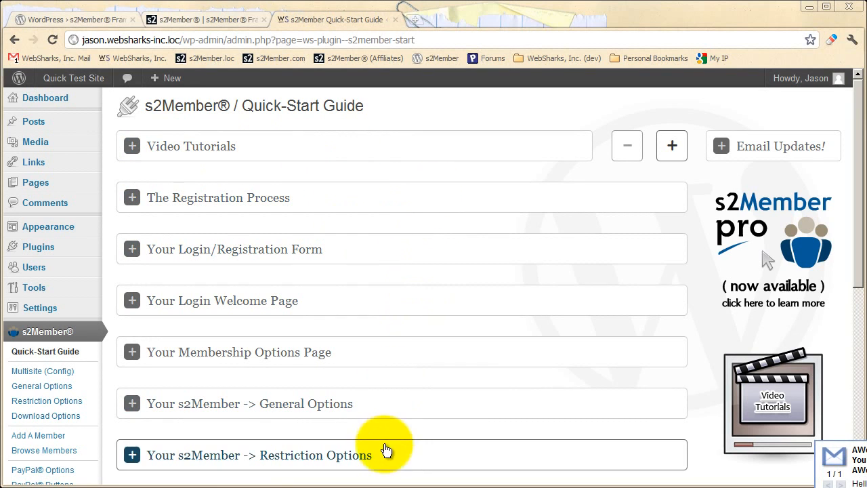
pyautogui.scroll(-2, 389, 407)
pyautogui.scroll(-1, 397, 369)
pyautogui.scroll(2, 400, 359)
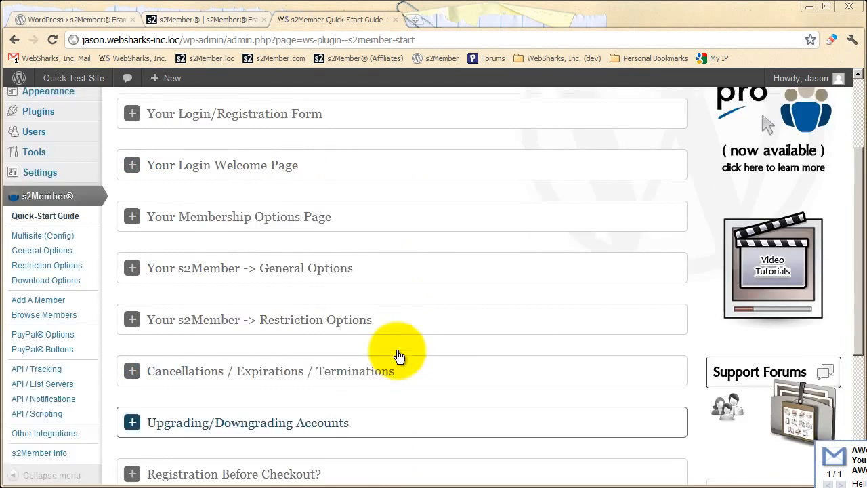
pyautogui.scroll(-1, 343, 267)
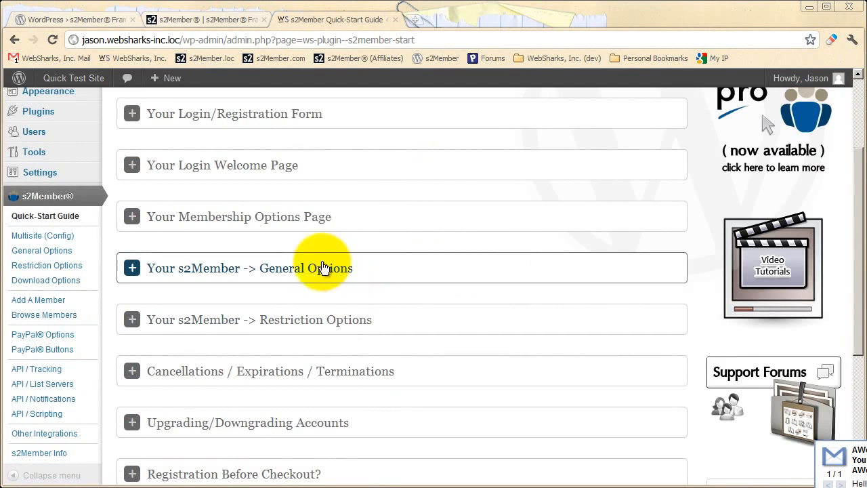
# Expand and read the guide's General Options, Restriction Options and Cancellations / Expirations / Terminations sections.
pyautogui.click(364, 270)
pyautogui.scroll(-1, 352, 298)
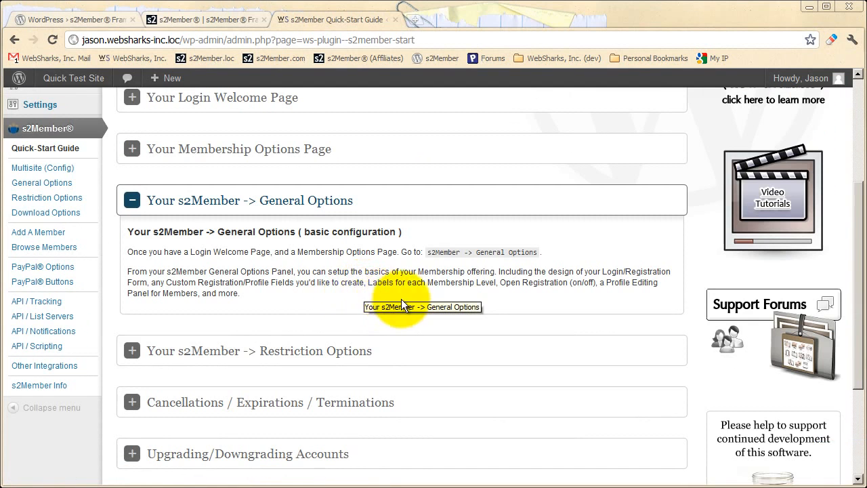
pyautogui.scroll(-1, 359, 292)
pyautogui.click(366, 292)
pyautogui.scroll(-2, 373, 305)
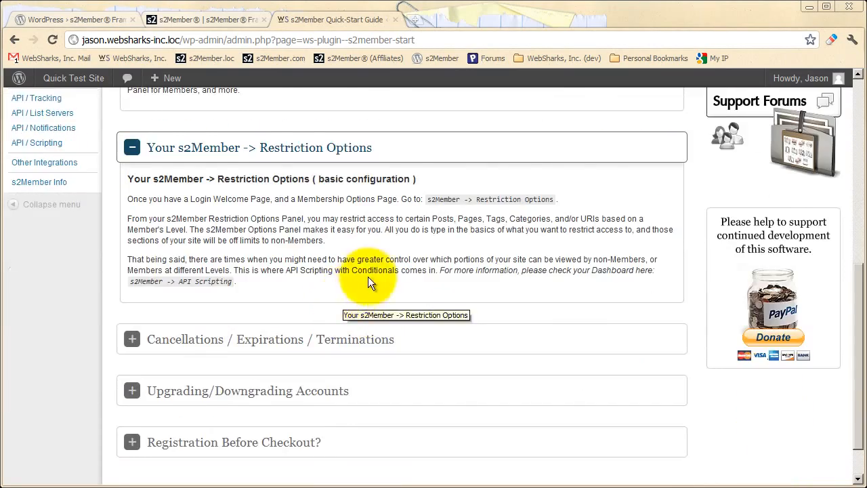
pyautogui.scroll(-1, 368, 288)
pyautogui.click(373, 290)
pyautogui.scroll(-2, 383, 306)
pyautogui.scroll(3, 383, 308)
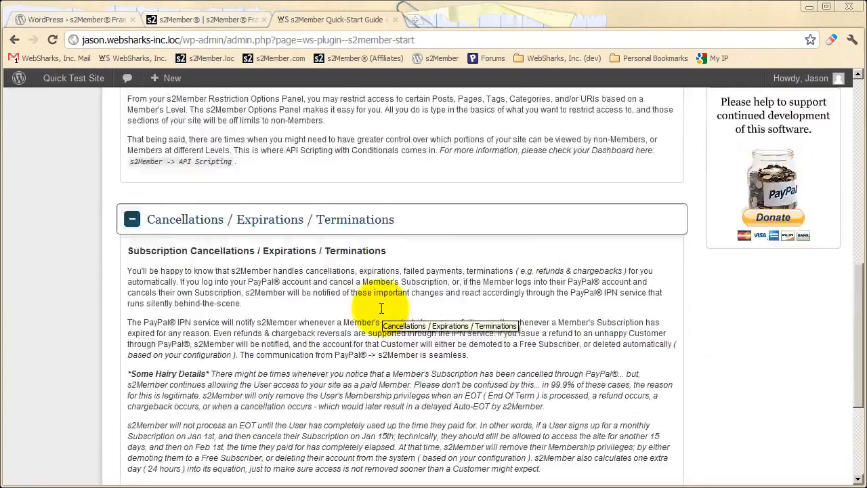
# Collapse the three expanded Quick-Start Guide sections and return to the start of the guide.
pyautogui.click(355, 354)
pyautogui.scroll(2, 354, 328)
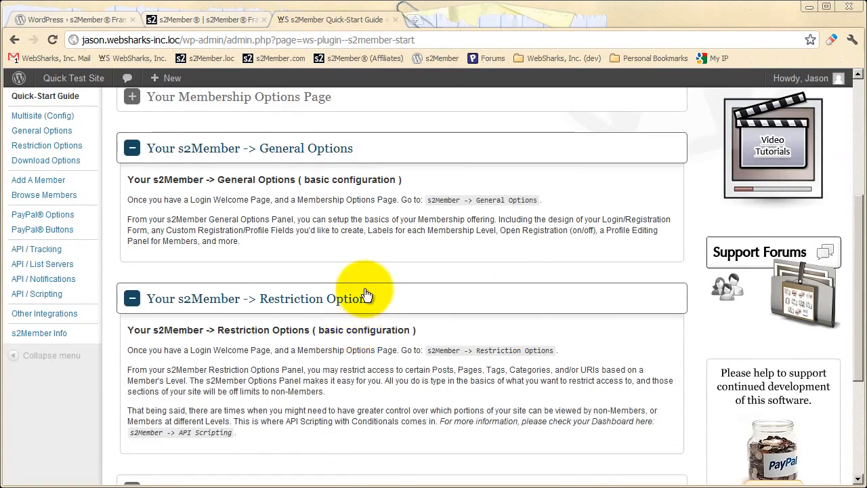
pyautogui.click(363, 297)
pyautogui.scroll(2, 362, 335)
pyautogui.click(351, 297)
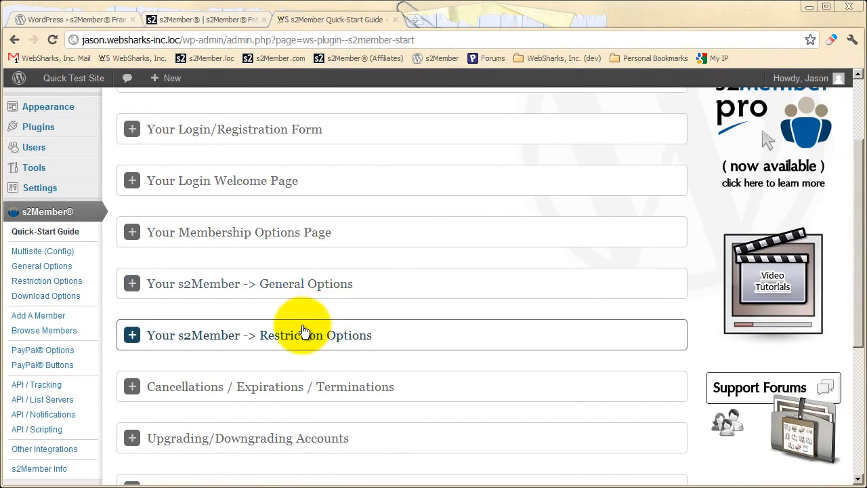
pyautogui.scroll(2, 292, 325)
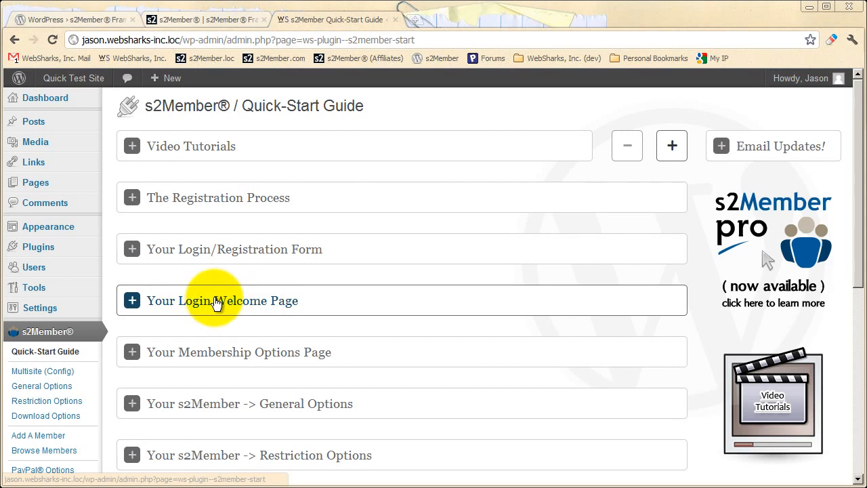
# View the site's list of pages to check the Login Welcome Page and Membership Options Page.
pyautogui.click(42, 186)
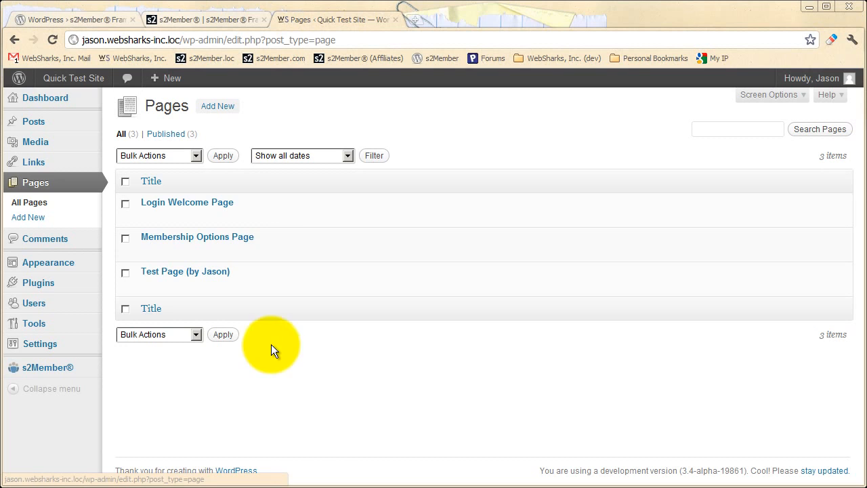
pyautogui.moveTo(209, 207)
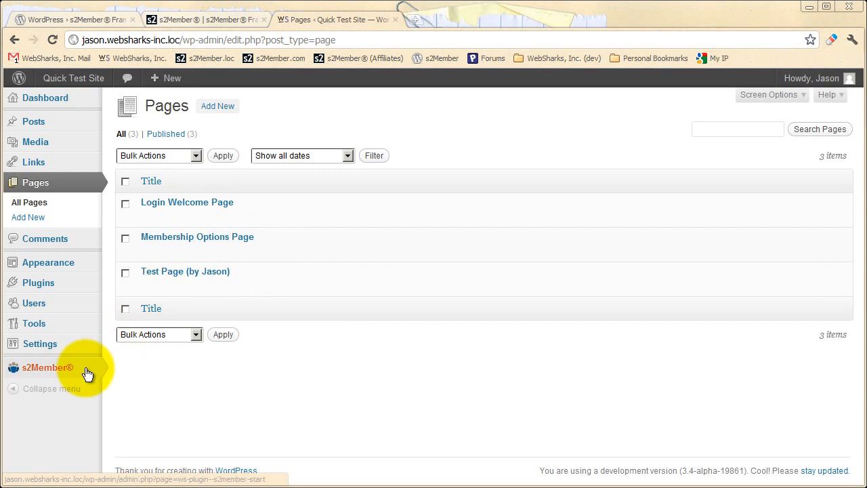
# In s2Member's General Options, choose "Login Welcome Page" as the Login Welcome Page and collapse that section.
pyautogui.moveTo(86, 372)
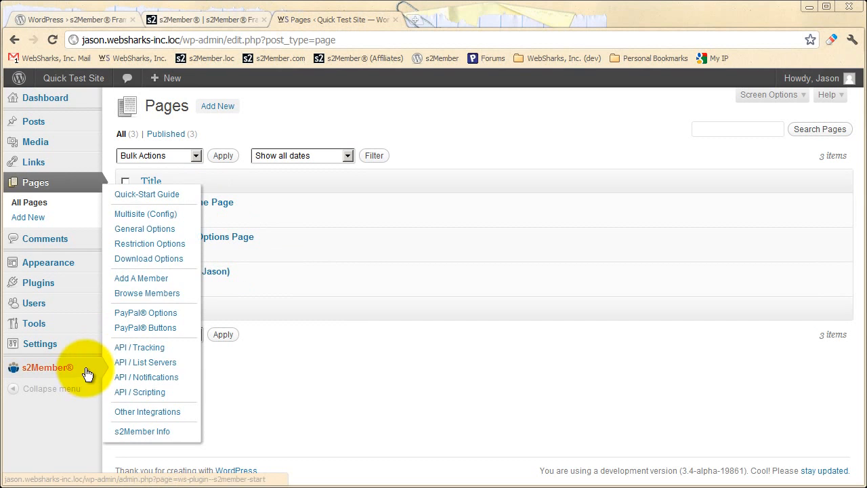
pyautogui.click(155, 229)
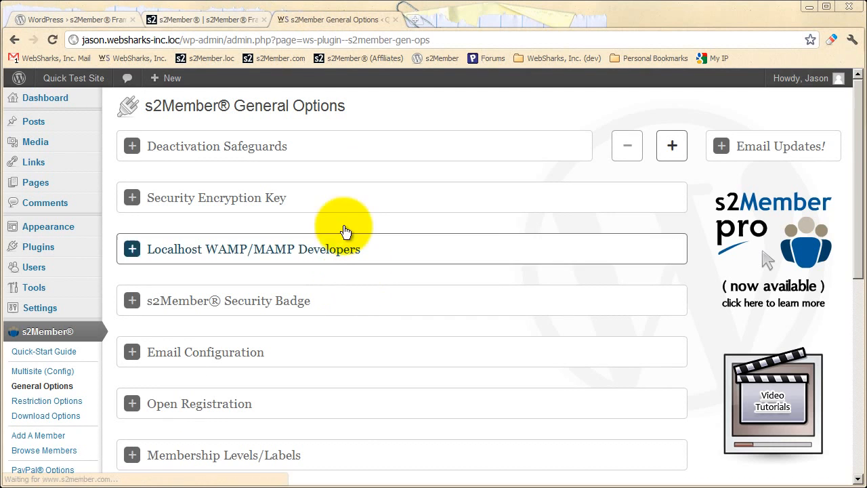
pyautogui.scroll(-5, 337, 279)
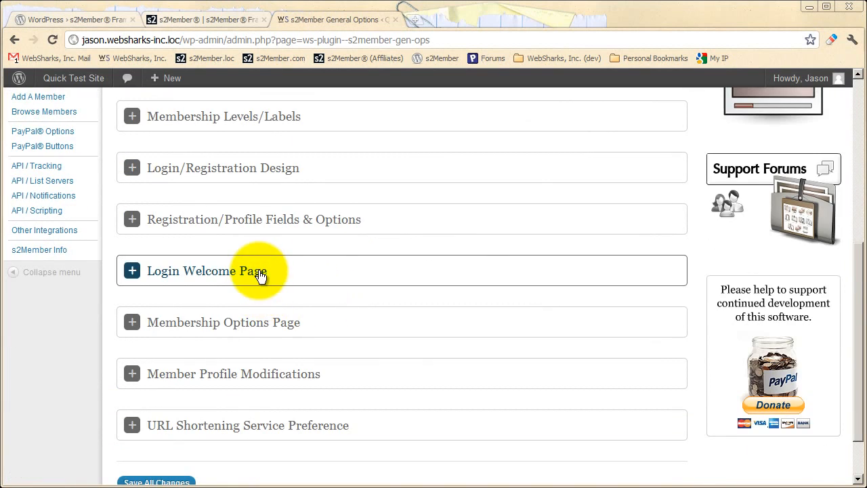
pyautogui.click(257, 274)
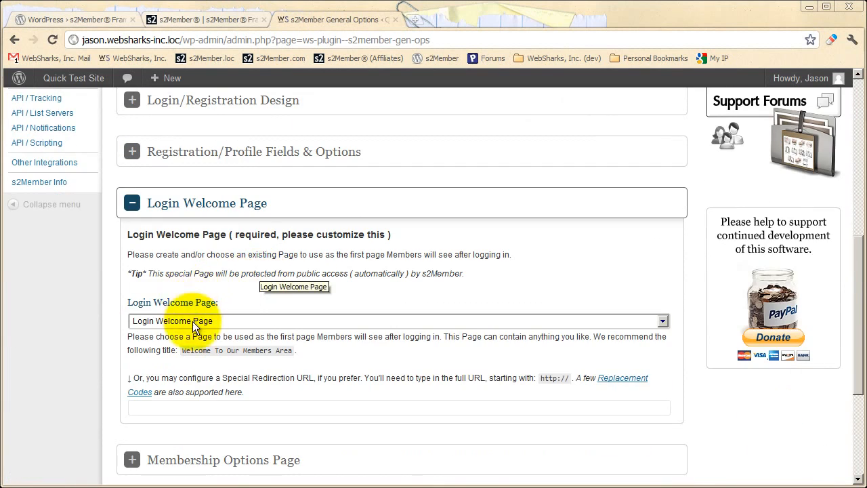
pyautogui.click(193, 322)
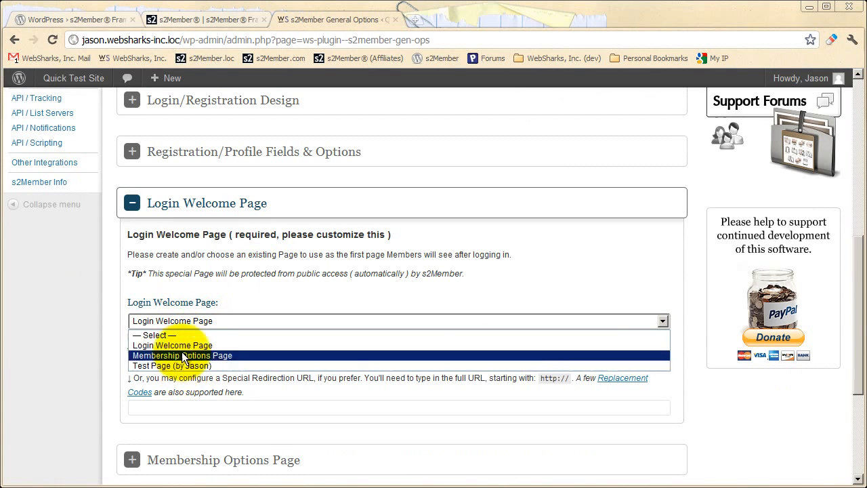
pyautogui.click(176, 345)
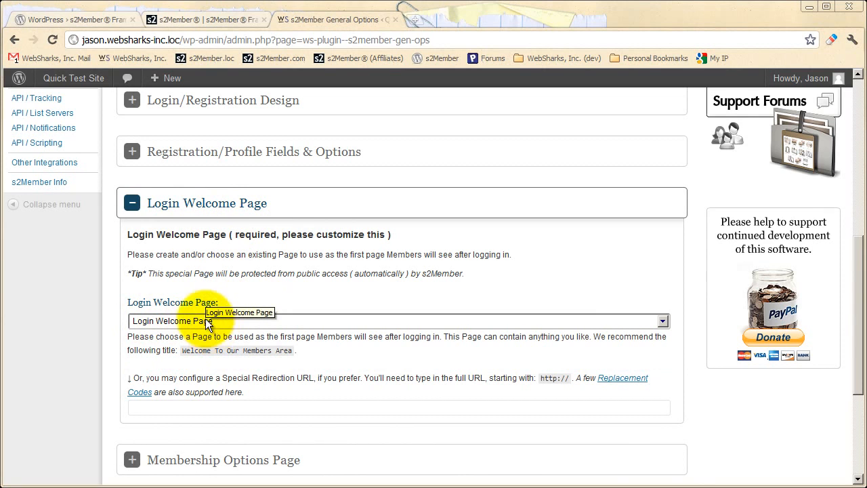
pyautogui.click(237, 202)
# Choose "Membership Options Page" as the Membership Options Page in General Options and collapse that section.
pyautogui.click(226, 271)
pyautogui.scroll(-3, 229, 271)
pyautogui.scroll(-1, 244, 309)
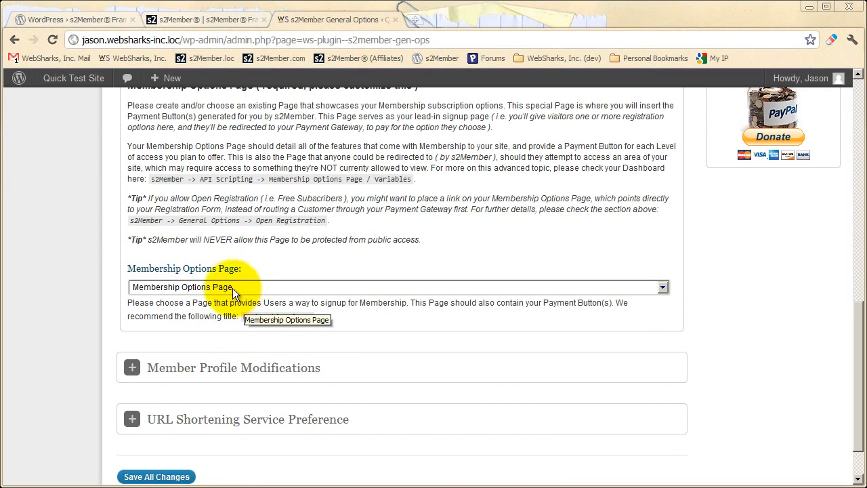
pyautogui.click(231, 288)
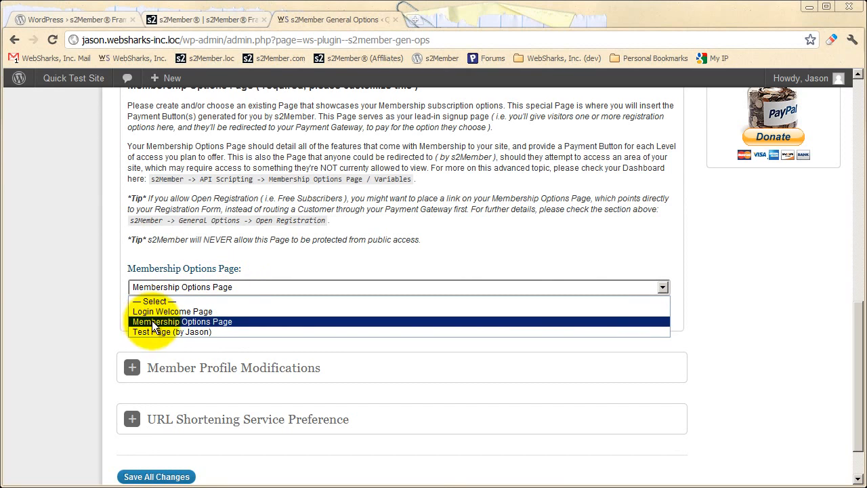
pyautogui.click(178, 321)
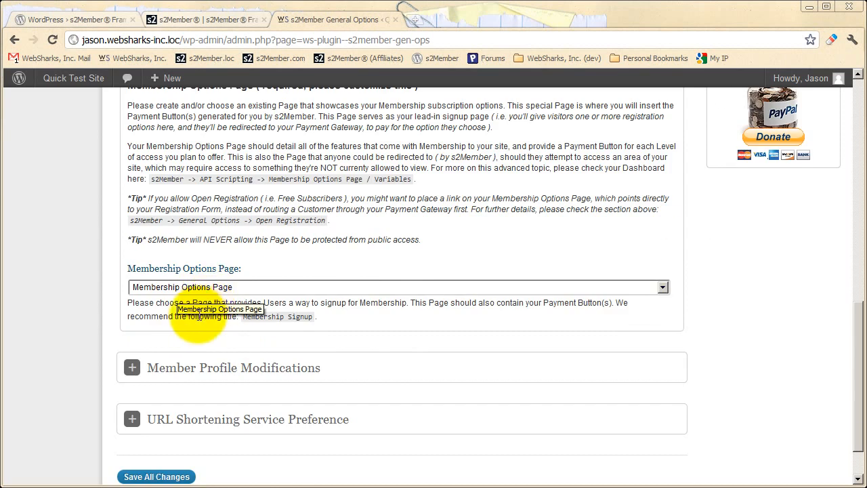
pyautogui.scroll(3, 197, 298)
pyautogui.click(188, 268)
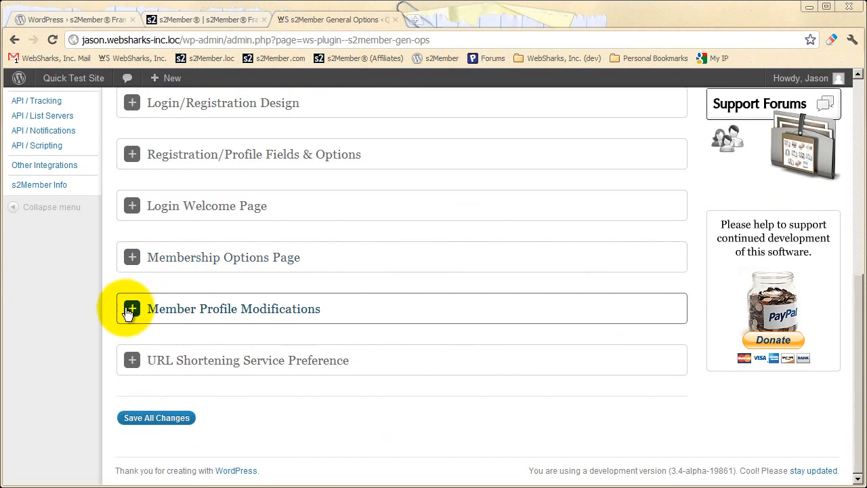
# Open s2Member's PayPal Buttons page and expand the button code generator for Level #1 Access.
pyautogui.scroll(3, 113, 305)
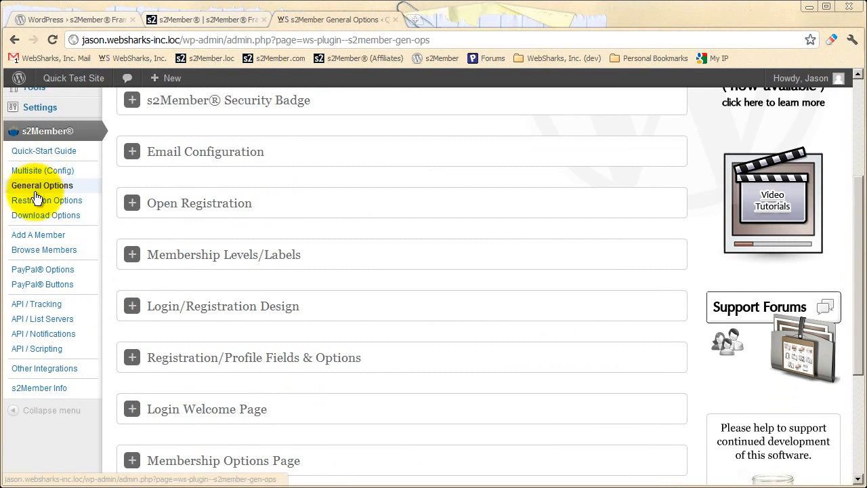
pyautogui.click(68, 287)
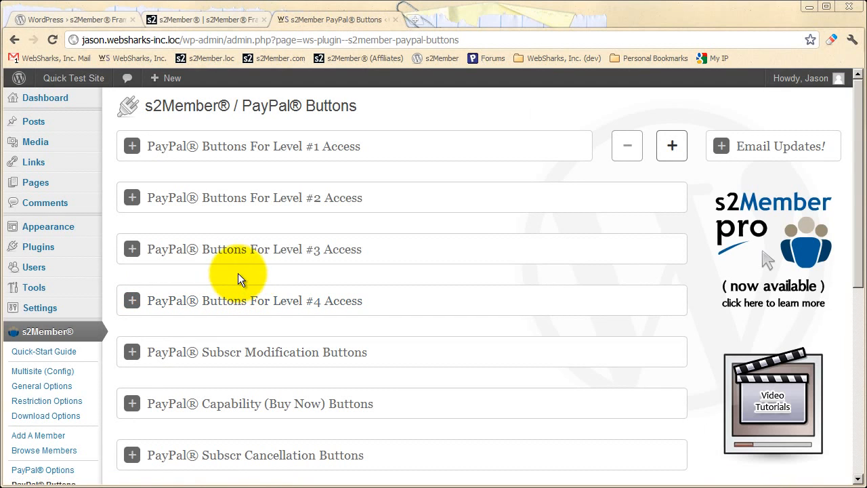
pyautogui.click(352, 158)
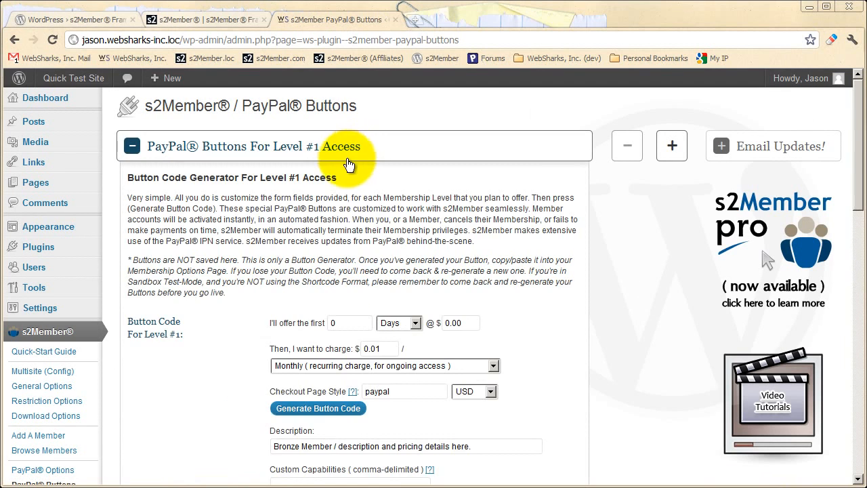
pyautogui.scroll(-2, 343, 163)
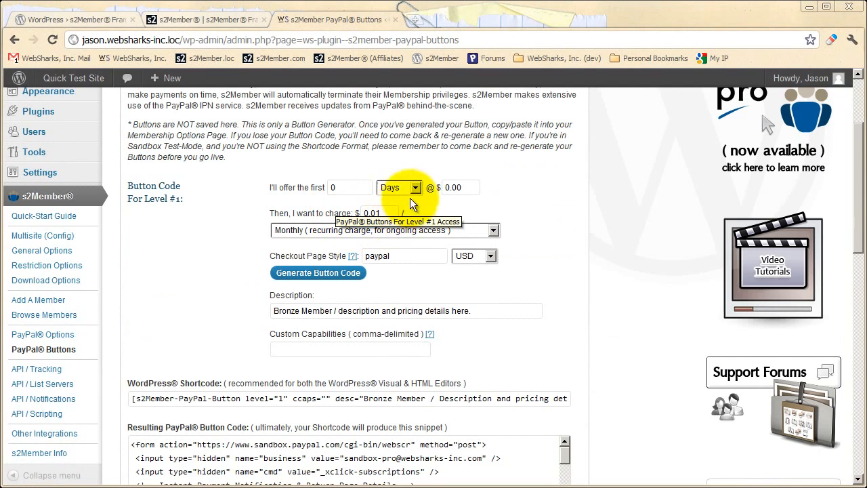
# Review the recurring and one-time billing choices for the Level #1 button, keeping Monthly (recurring charge, for ongoing access).
pyautogui.click(411, 230)
pyautogui.scroll(-11, 415, 247)
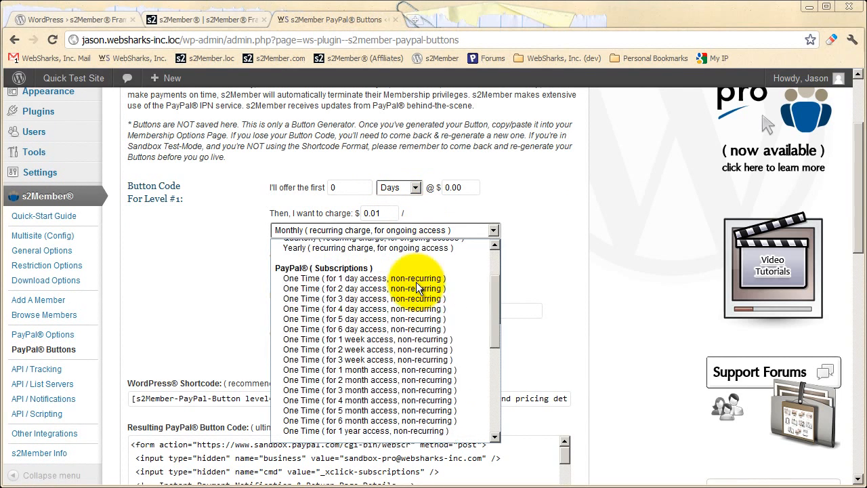
pyautogui.scroll(10, 418, 288)
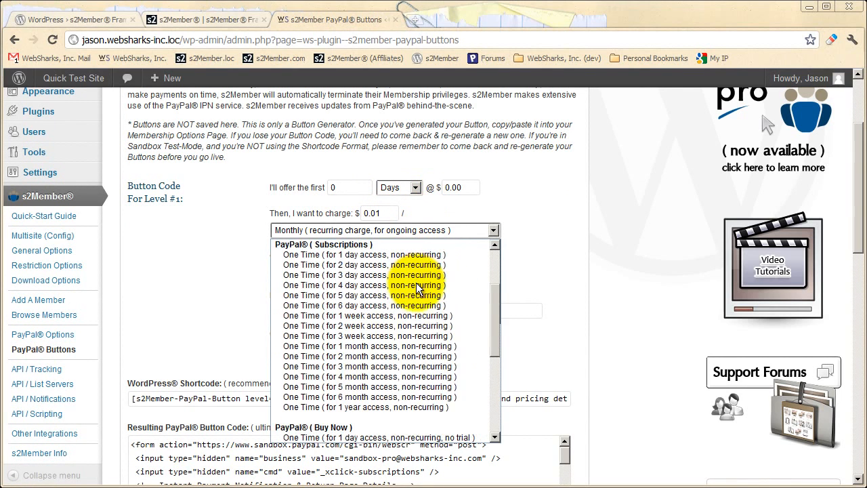
pyautogui.moveTo(499, 274); pyautogui.dragTo(493, 382)
pyautogui.click(507, 237)
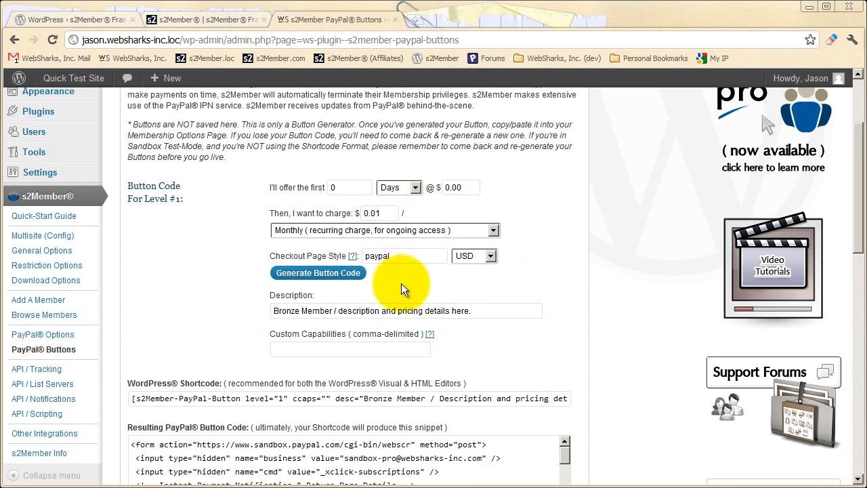
# Generate the Level #1 PayPal button code at $0.01 monthly and copy the resulting WordPress shortcode.
pyautogui.click(309, 272)
pyautogui.click(527, 258)
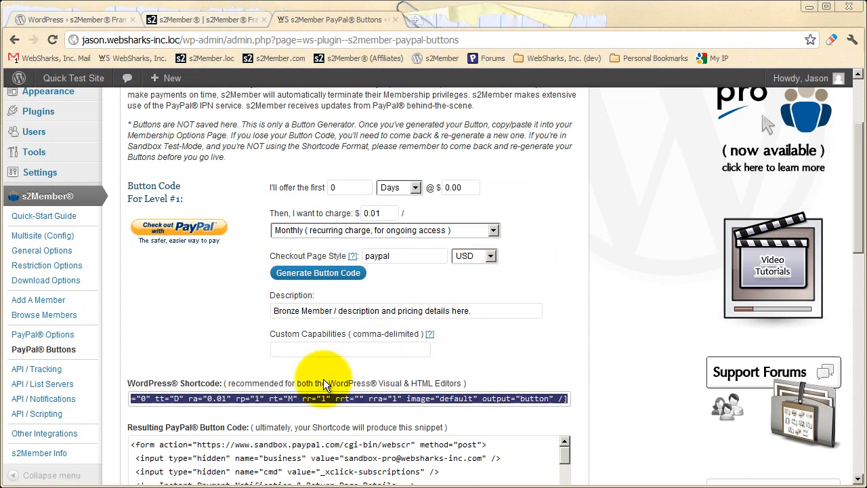
pyautogui.rightClick(252, 399)
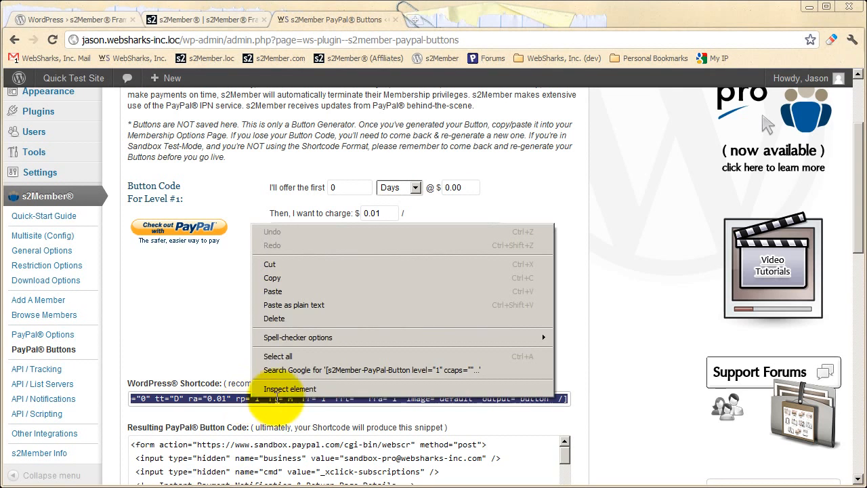
pyautogui.click(271, 277)
# Open the Membership Options Page for editing from the site's list of pages.
pyautogui.scroll(2, 169, 284)
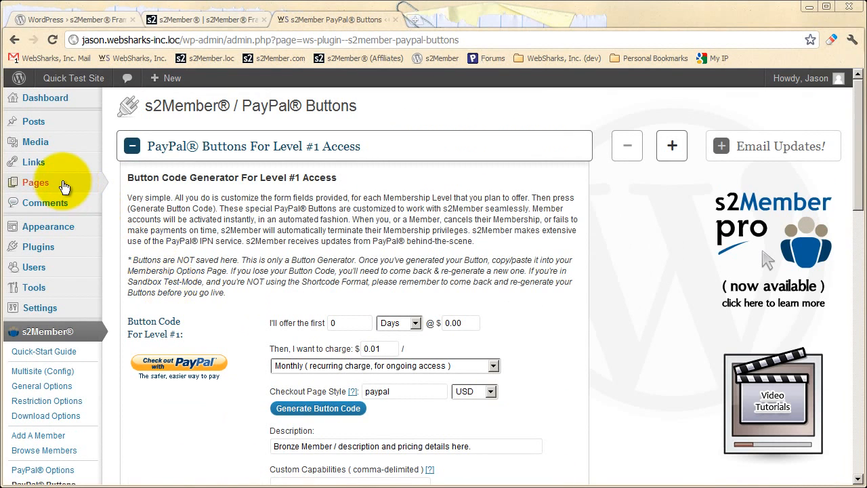
pyautogui.click(36, 182)
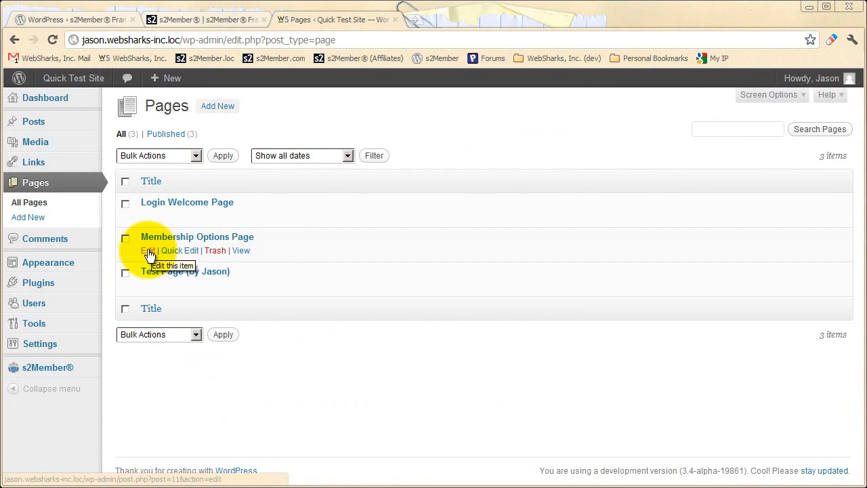
pyautogui.click(150, 251)
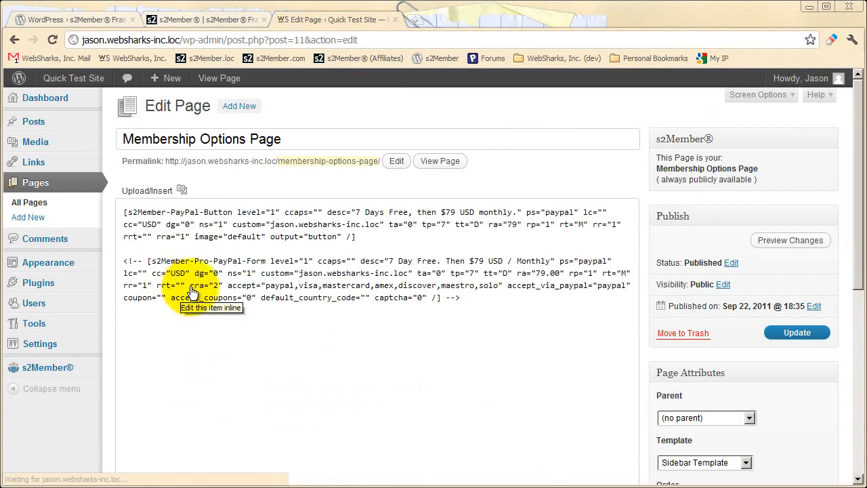
# Replace the Membership Options Page's entire content with the copied PayPal button shortcode and preview the changes.
pyautogui.moveTo(464, 320); pyautogui.dragTo(124, 237)
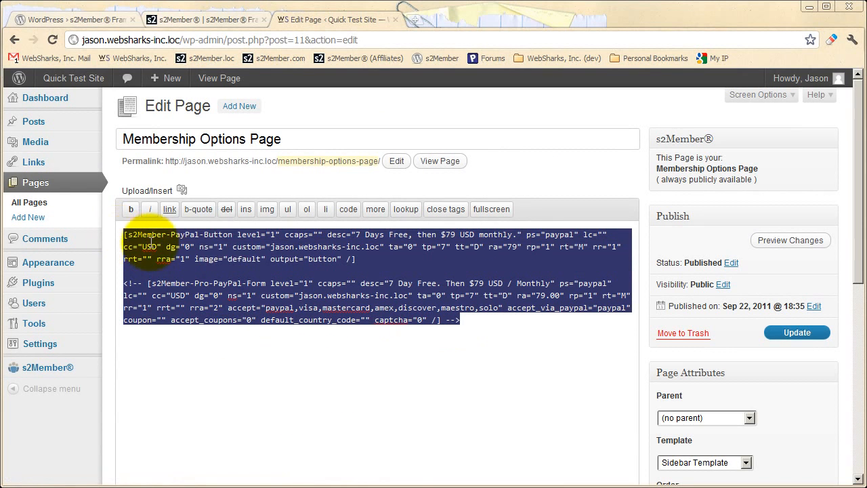
pyautogui.rightClick(197, 245)
pyautogui.click(211, 312)
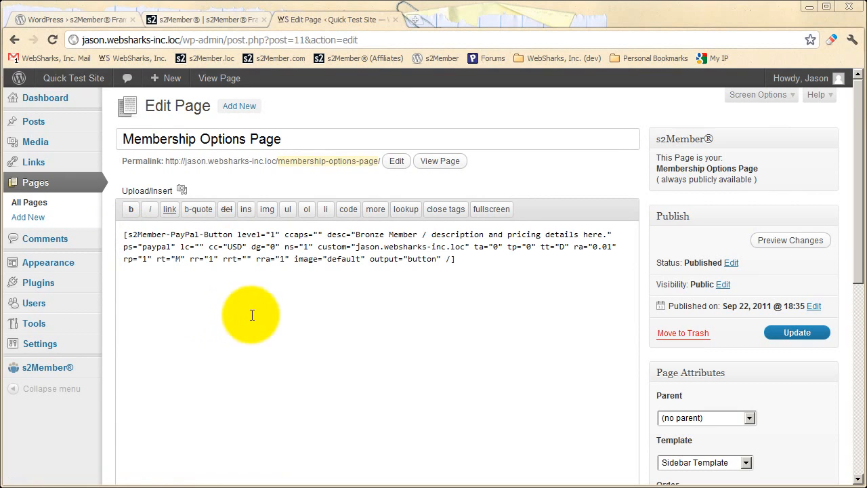
pyautogui.click(775, 243)
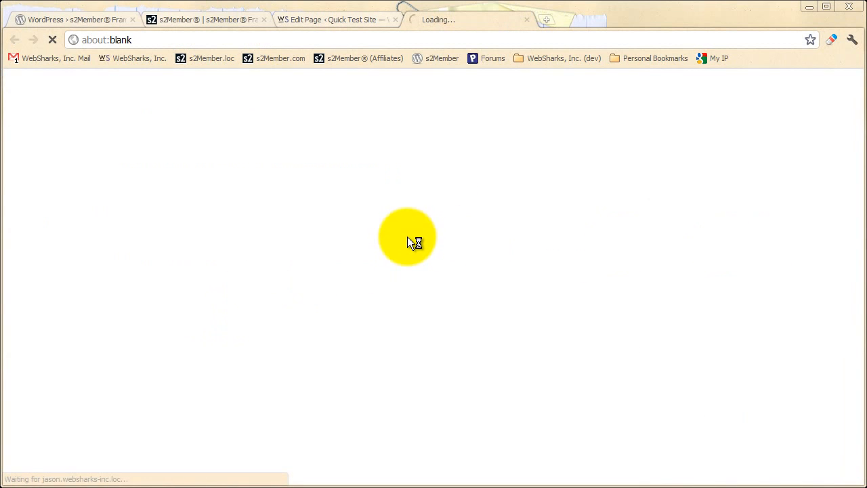